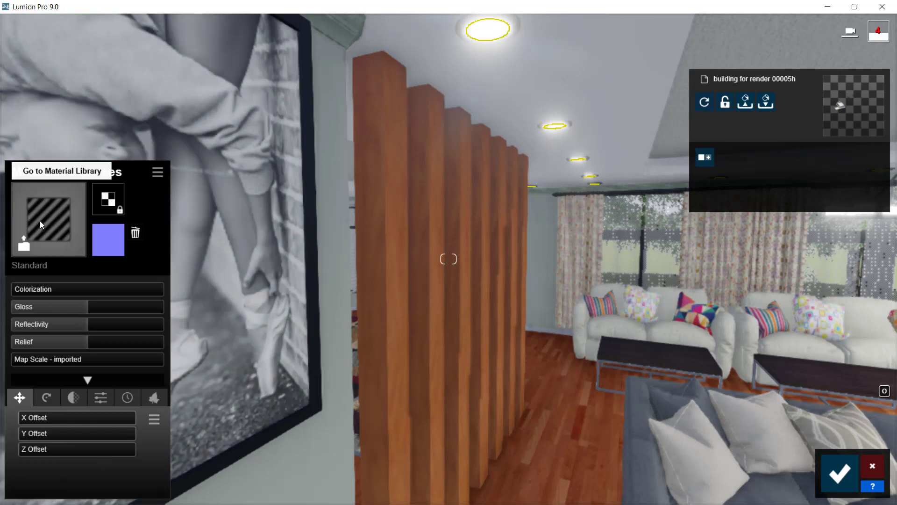
pyautogui.click(24, 243)
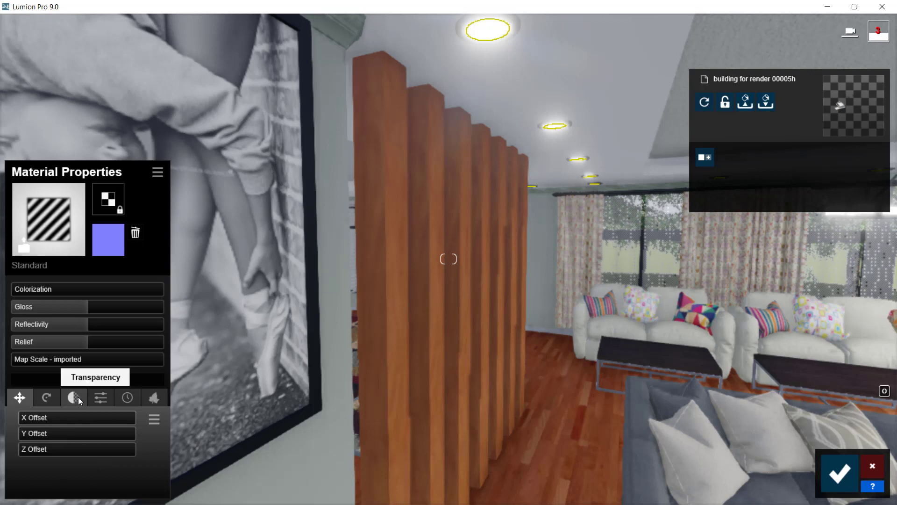
pyautogui.click(77, 397)
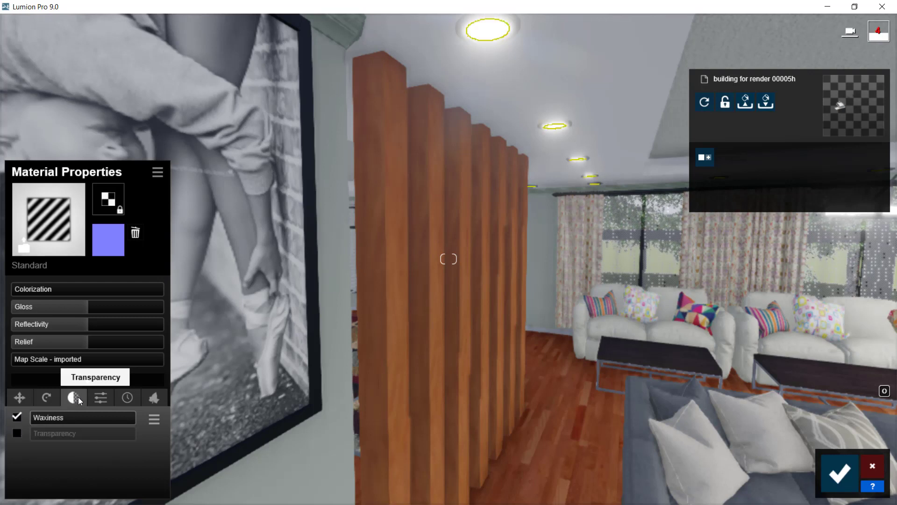
pyautogui.click(50, 396)
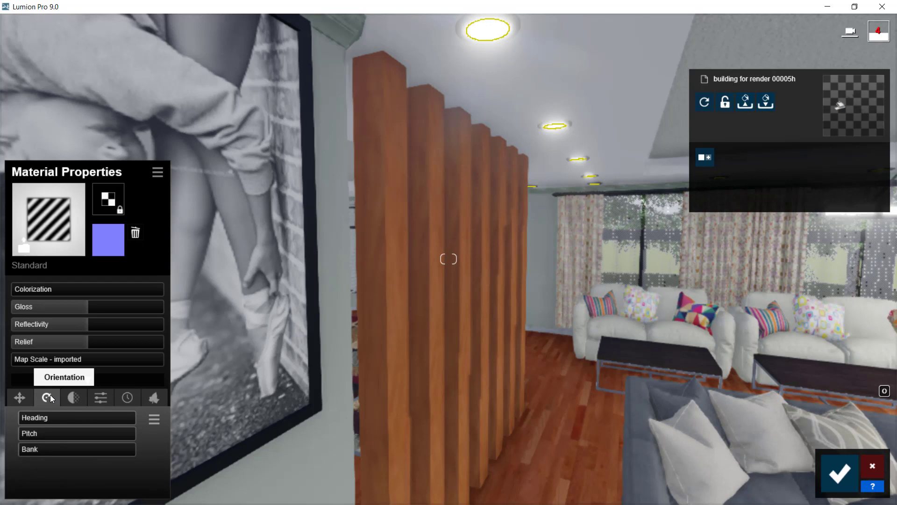
# Step: Vary the recessed ceiling lights' material emissive value between 0 and 1000, ending near the maximum, and keep the material change
pyautogui.click(103, 397)
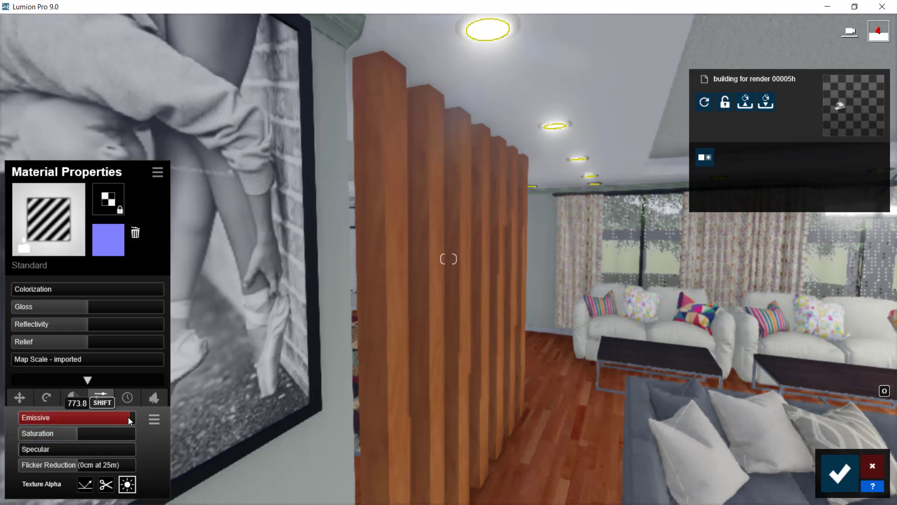
pyautogui.moveTo(130, 421); pyautogui.dragTo(21, 419)
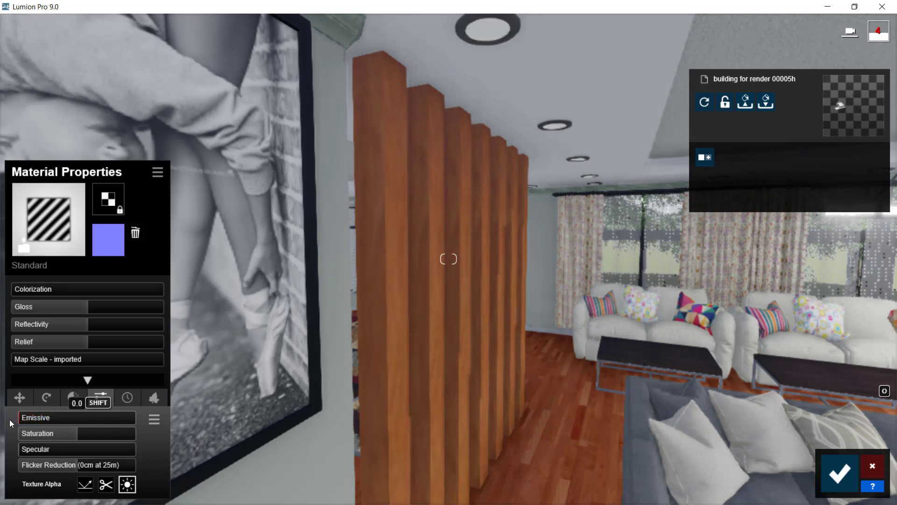
pyautogui.moveTo(35, 416); pyautogui.dragTo(155, 422)
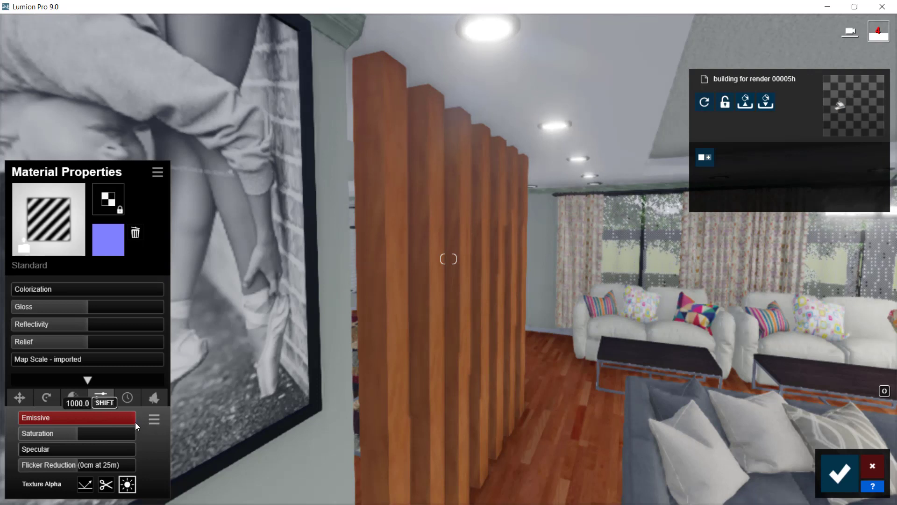
pyautogui.click(136, 422)
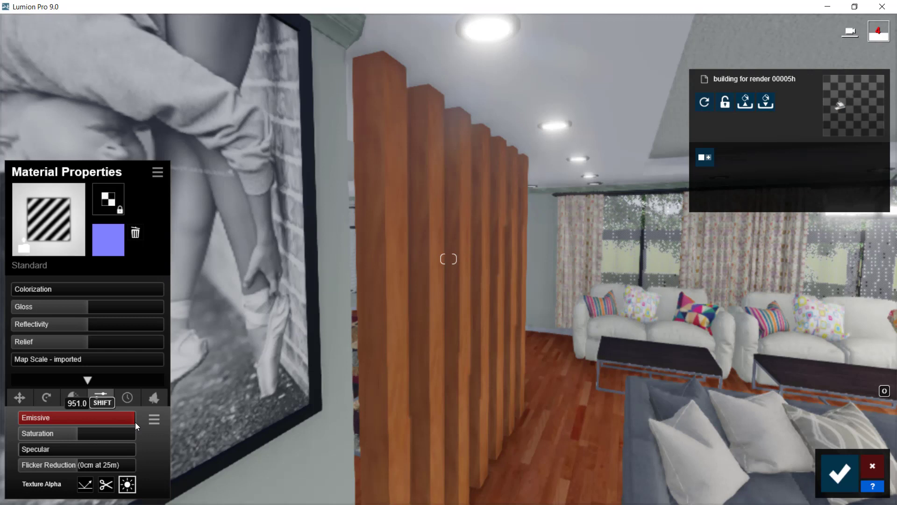
pyautogui.click(126, 423)
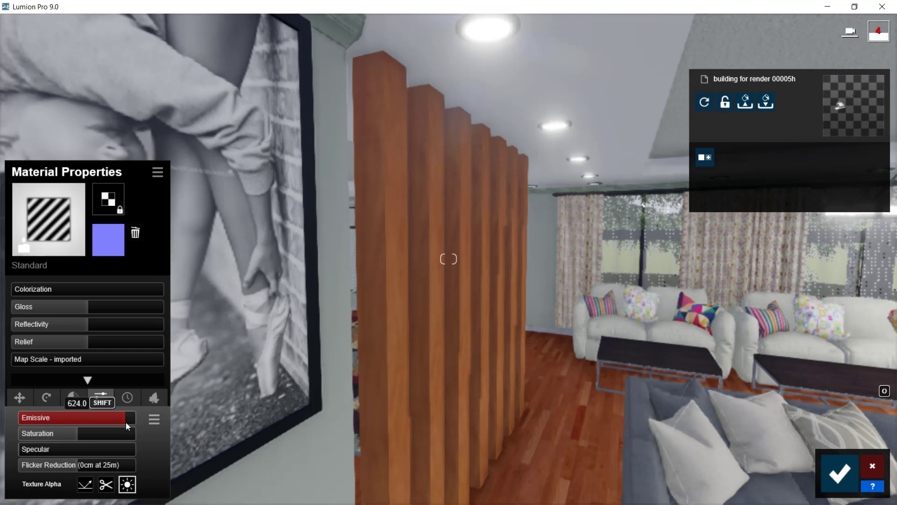
pyautogui.moveTo(133, 423); pyautogui.dragTo(141, 422)
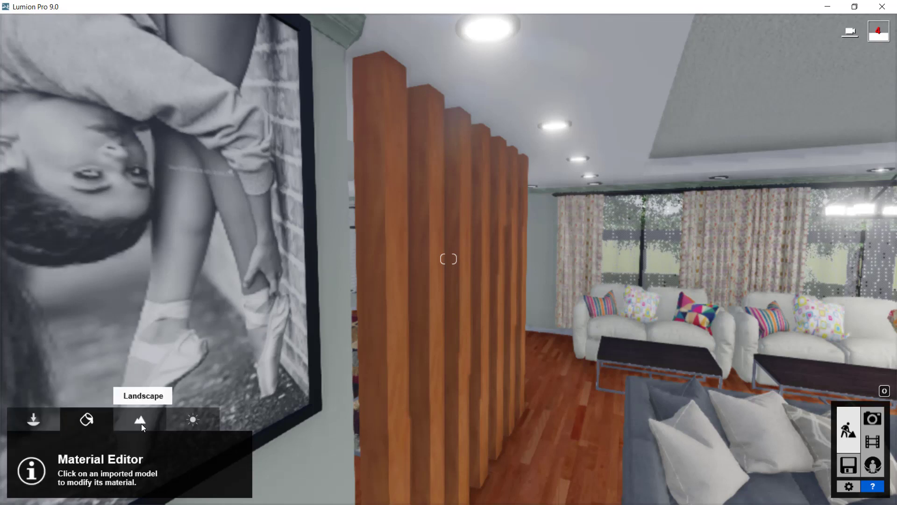
# Step: Place a Lamp22 spotlight from the lights library on the nearest recessed ceiling light beside the wooden slat divider
pyautogui.click(32, 416)
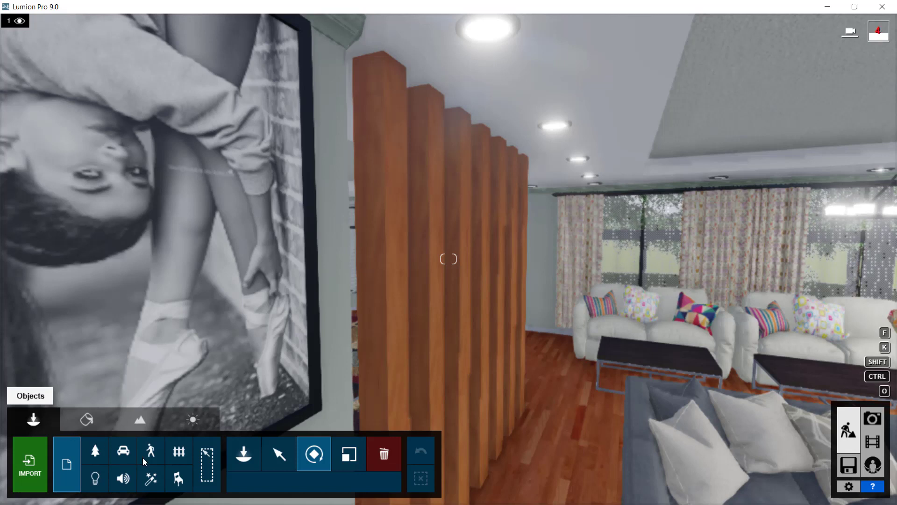
pyautogui.click(96, 477)
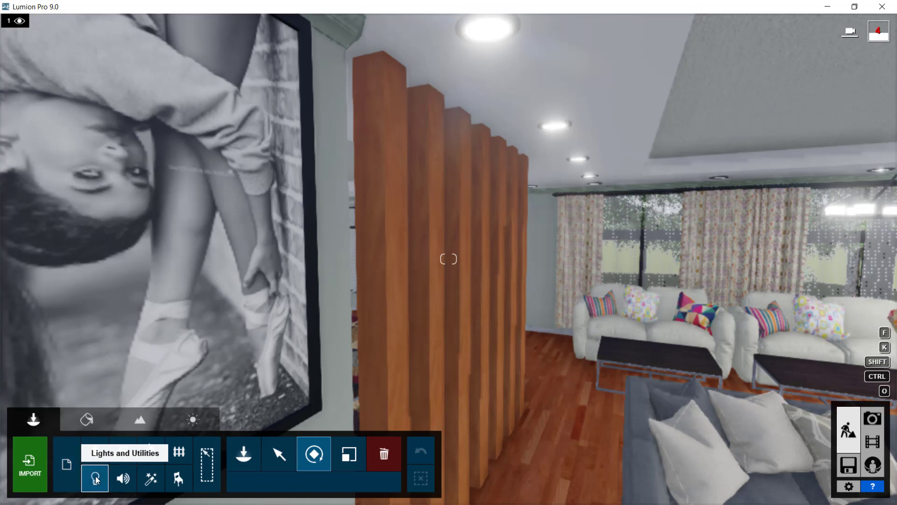
pyautogui.click(96, 478)
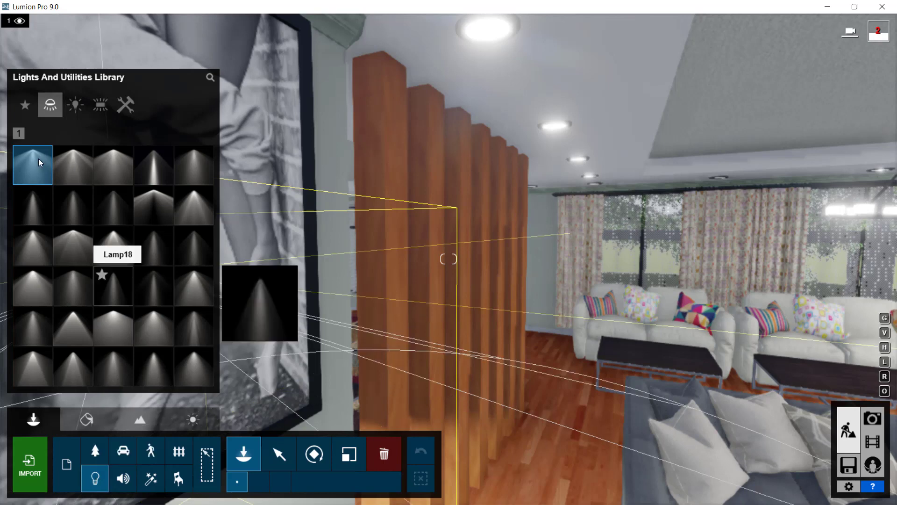
pyautogui.click(100, 107)
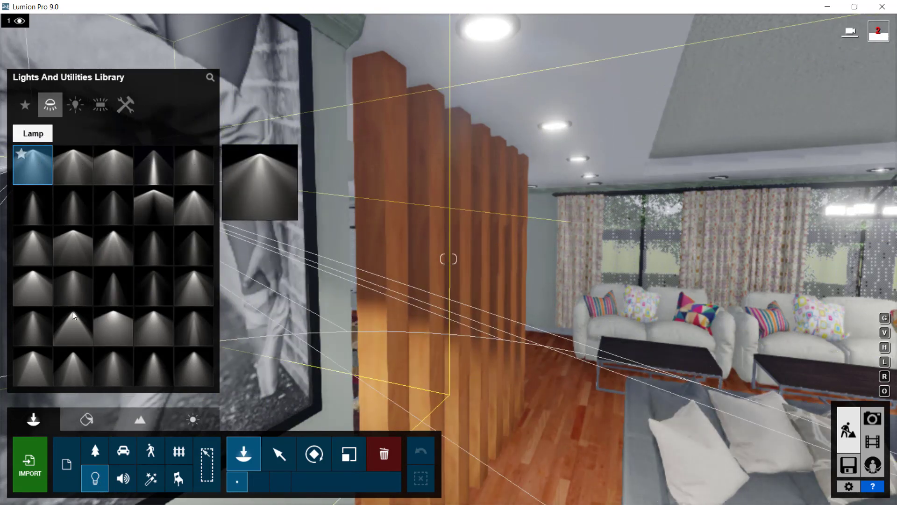
pyautogui.click(72, 327)
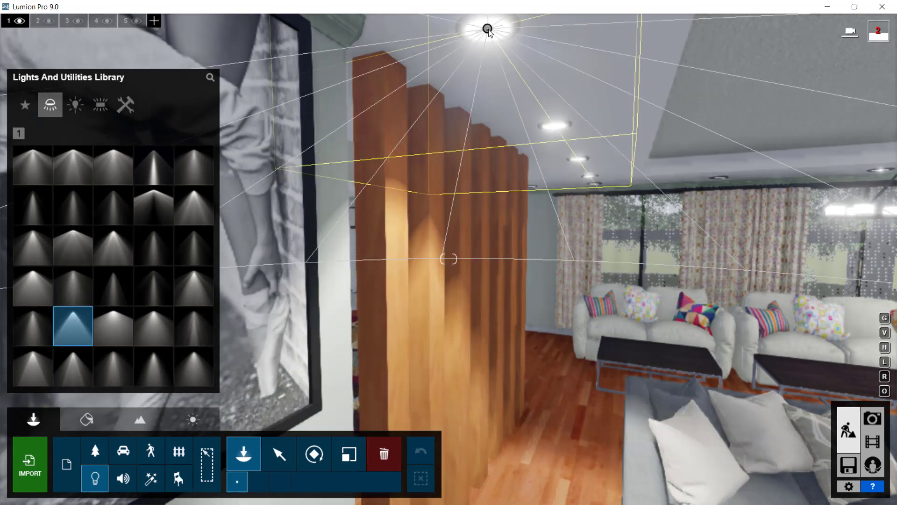
pyautogui.click(489, 30)
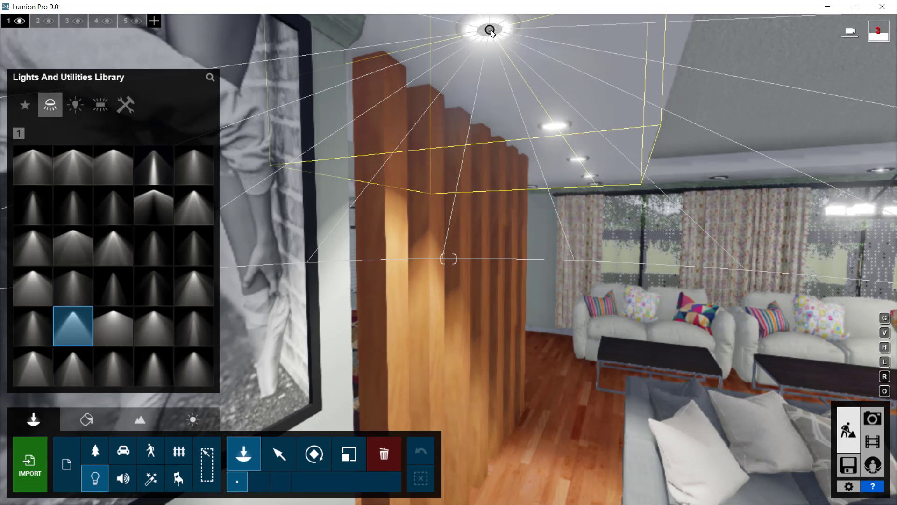
pyautogui.click(491, 30)
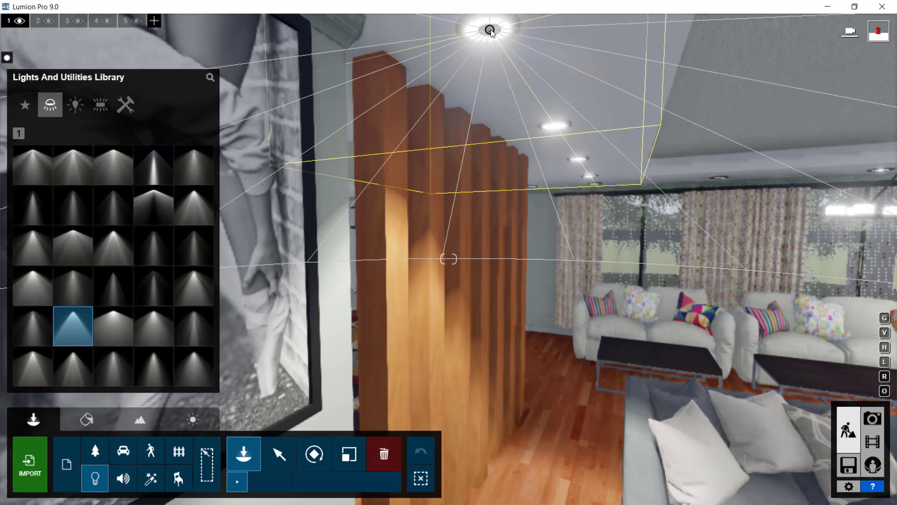
# Step: Place another Lamp22 spotlight on the next recessed ceiling light along the wooden slat divider
pyautogui.moveTo(588, 274); pyautogui.dragTo(635, 384)
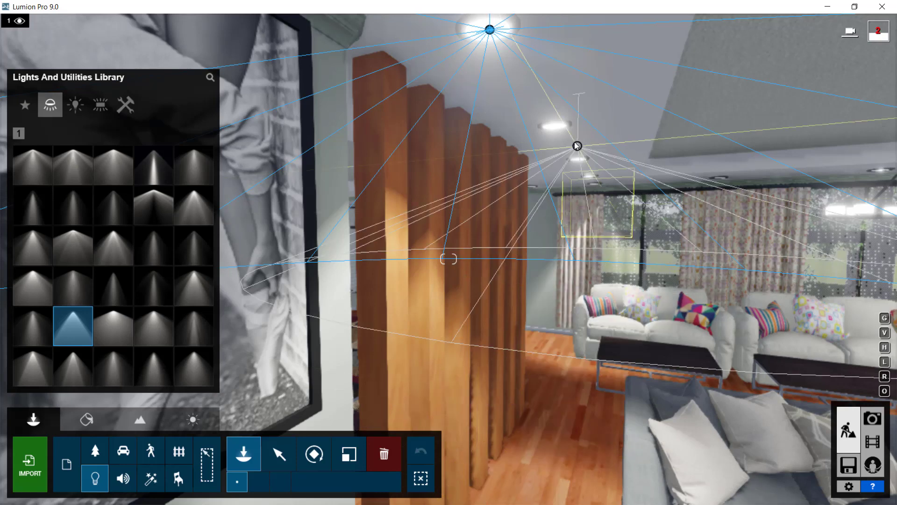
pyautogui.press('w')
pyautogui.press('w')
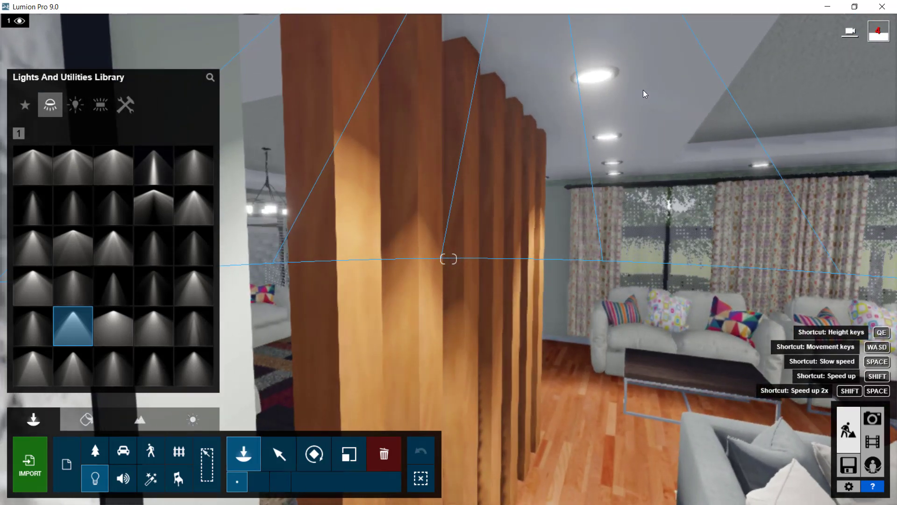
pyautogui.press('d')
pyautogui.press('w')
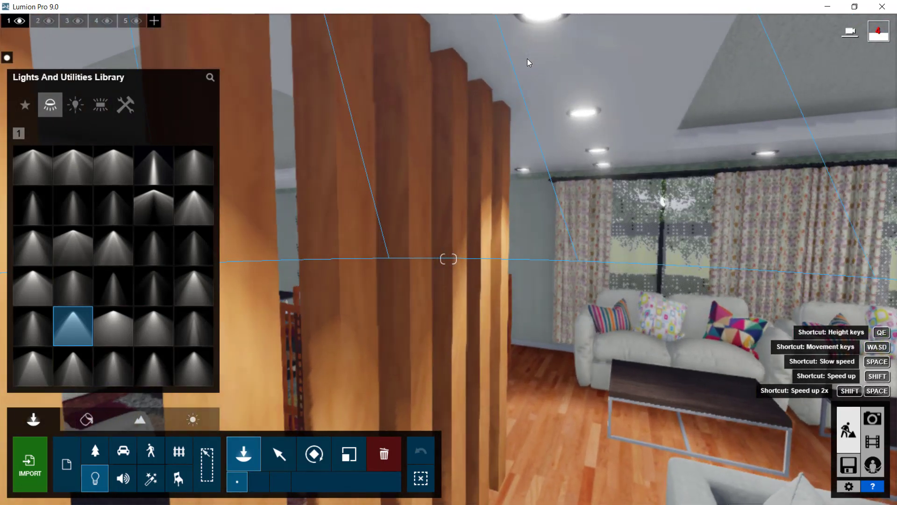
pyautogui.press('q')
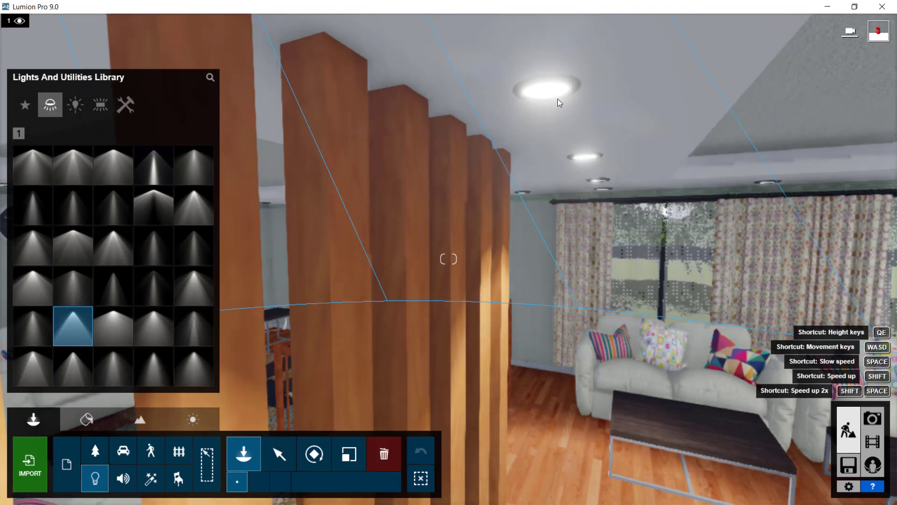
pyautogui.press('w')
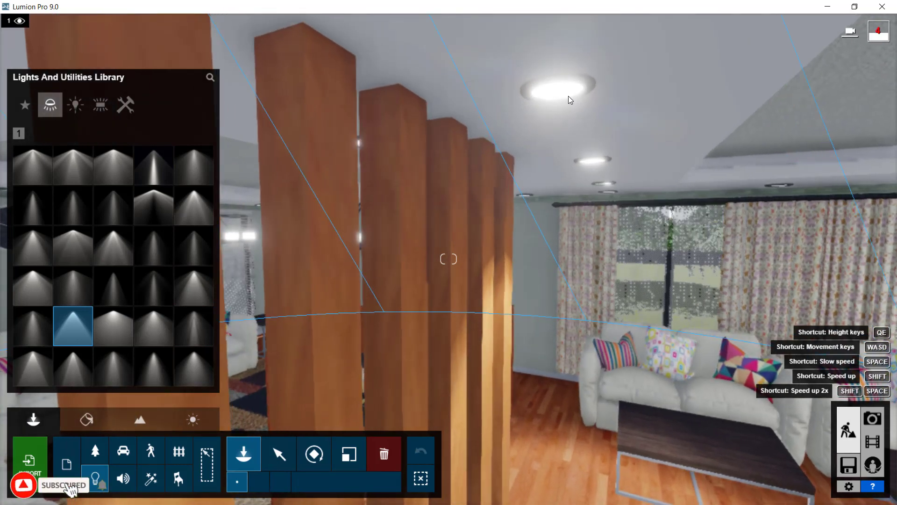
pyautogui.click(565, 88)
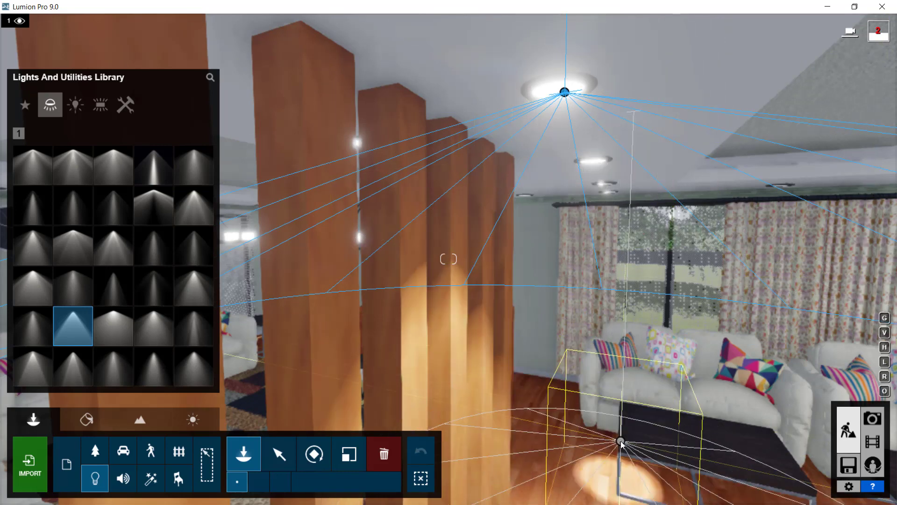
# Step: Open the light settings of the Lamp22 spotlight just placed on the second ceiling light
pyautogui.click(632, 430)
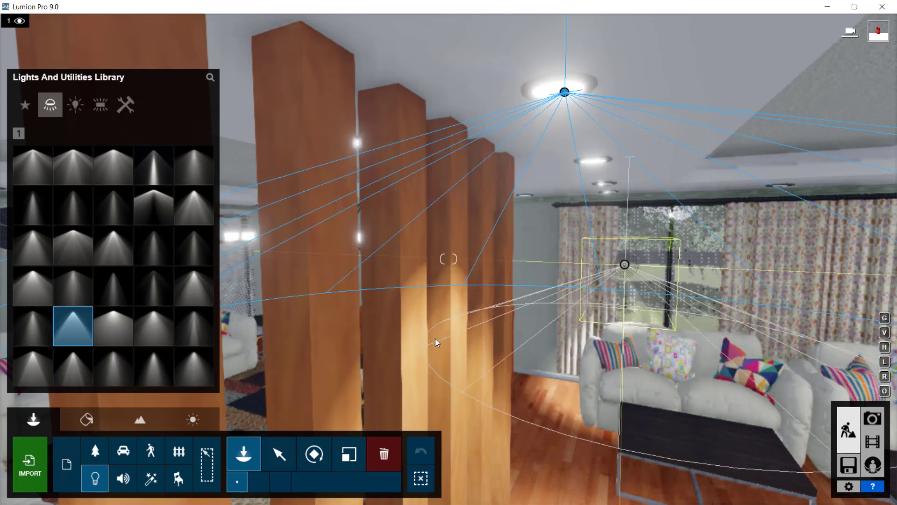
pyautogui.click(506, 362)
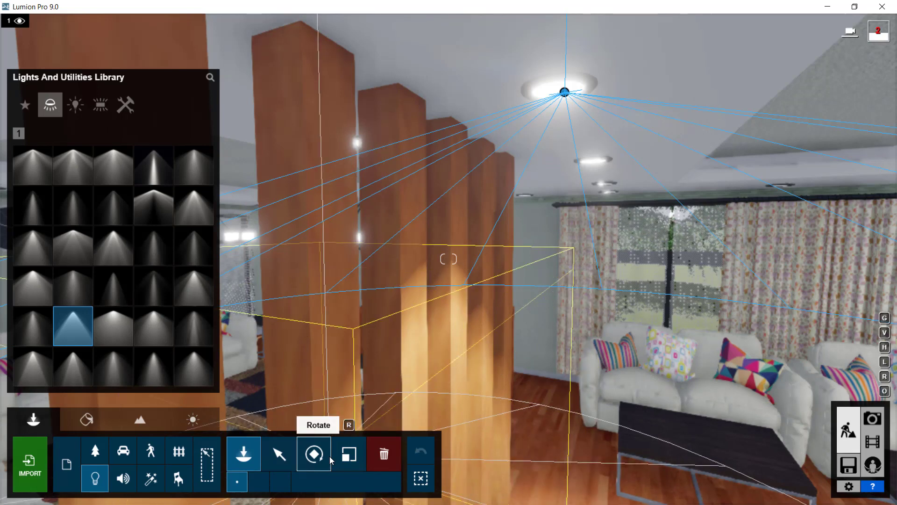
pyautogui.click(282, 456)
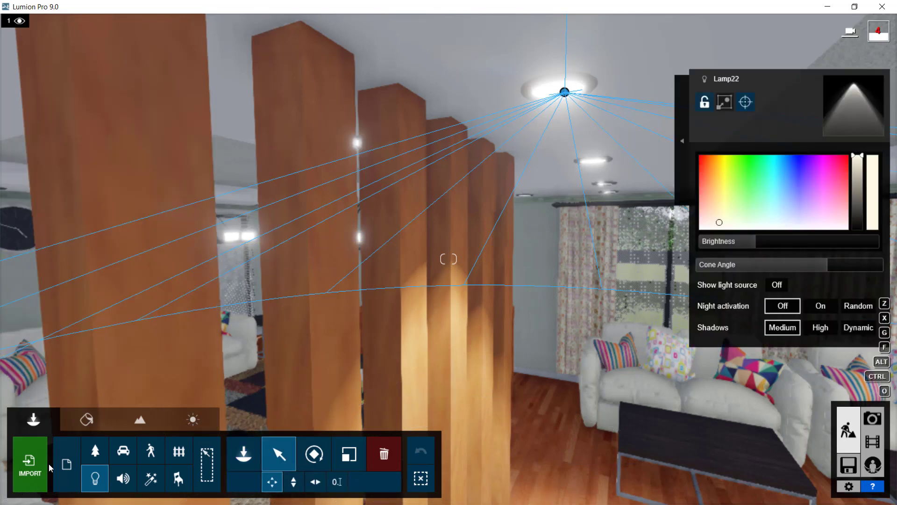
# Step: Raise the emissive value of the living-room chandelier lamps' material to about 753.6
pyautogui.click(89, 420)
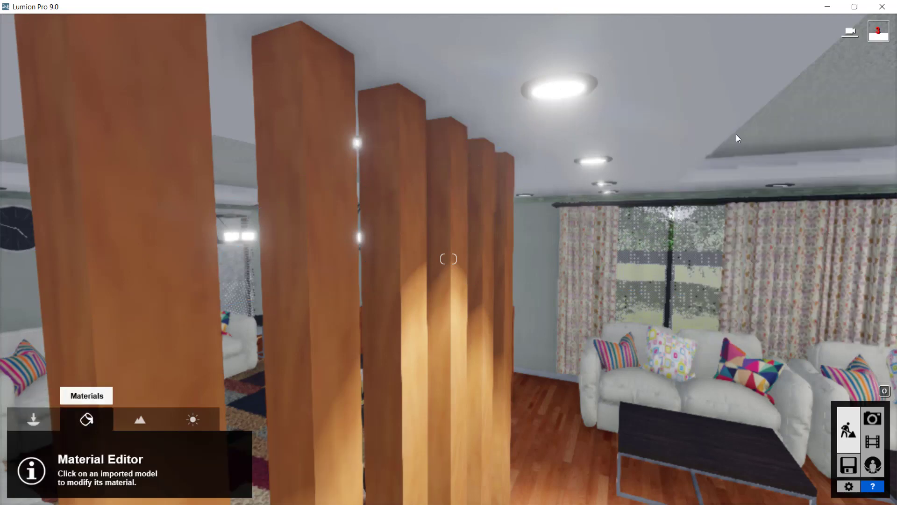
pyautogui.press('s')
pyautogui.moveTo(591, 225); pyautogui.dragTo(619, 259, button='right')
pyautogui.press('s')
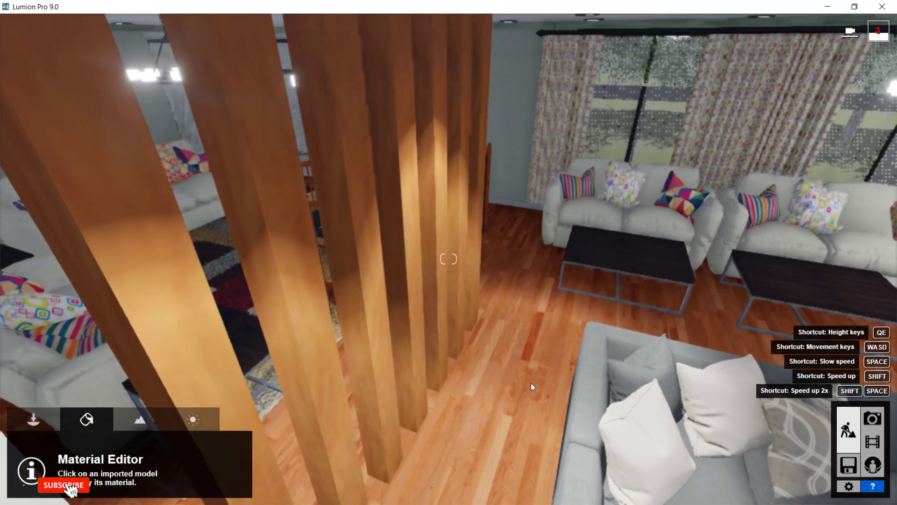
pyautogui.moveTo(514, 352); pyautogui.dragTo(641, 248, button='right')
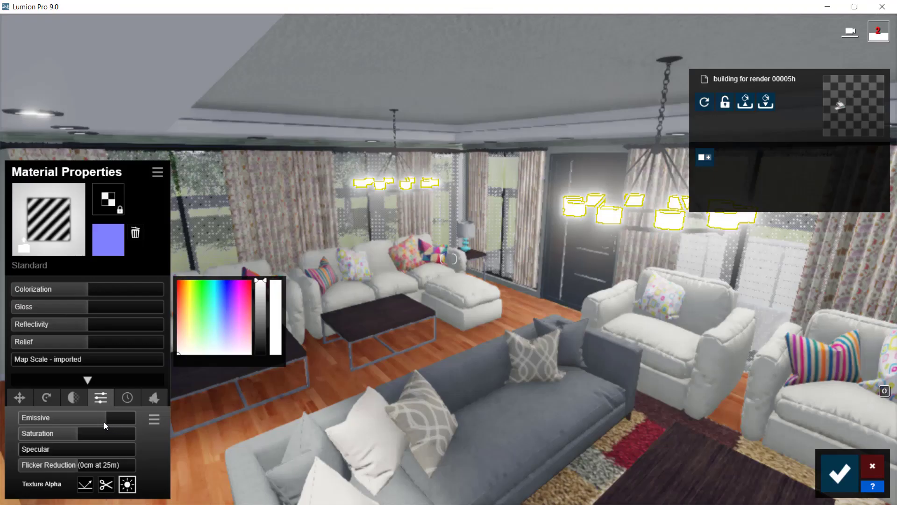
pyautogui.moveTo(103, 421); pyautogui.dragTo(130, 420)
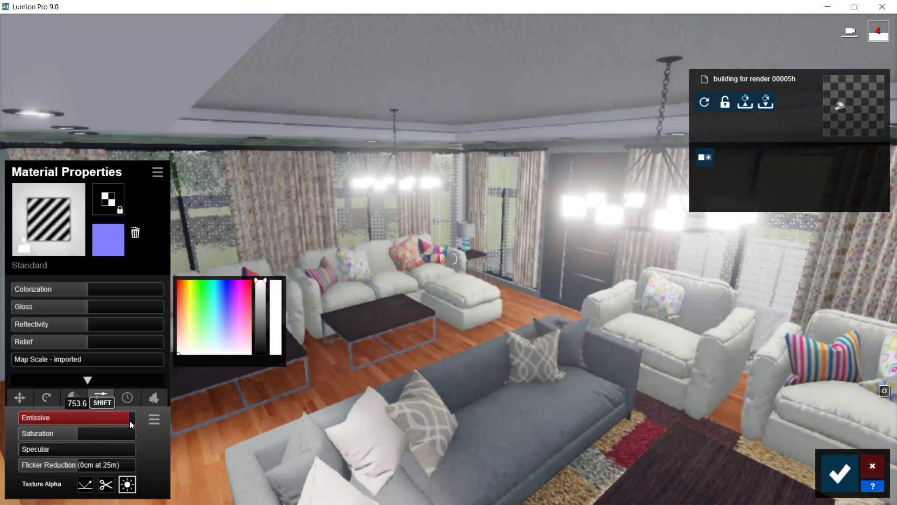